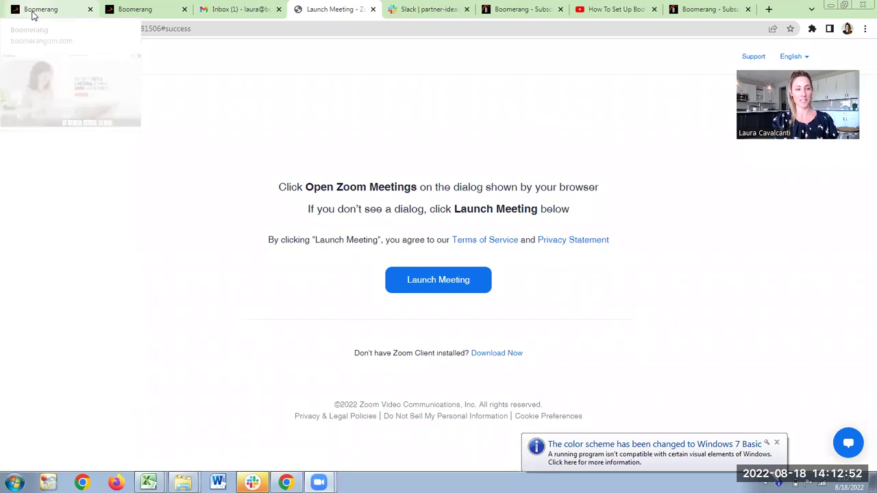
Go to the Boomerang DM Offers page and scroll down to the US map of offer locations
click(32, 10)
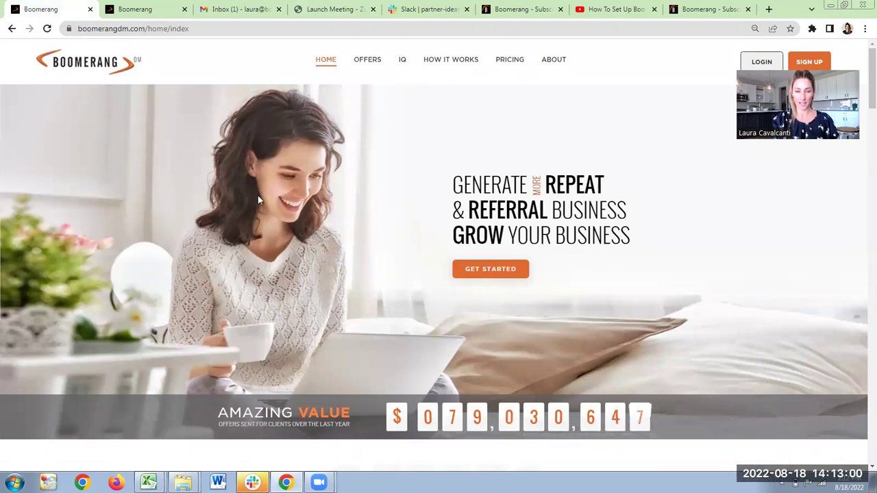
click(366, 62)
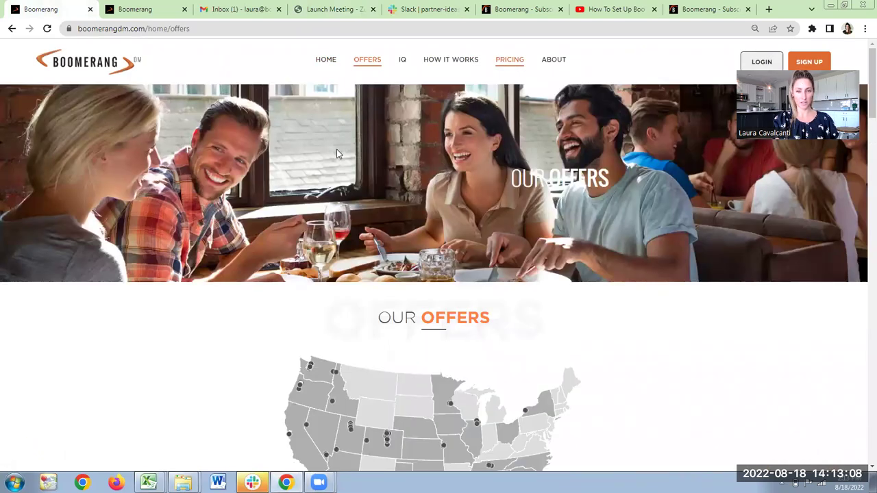
scroll(335, 147, down, 2)
scroll(336, 147, down, 1)
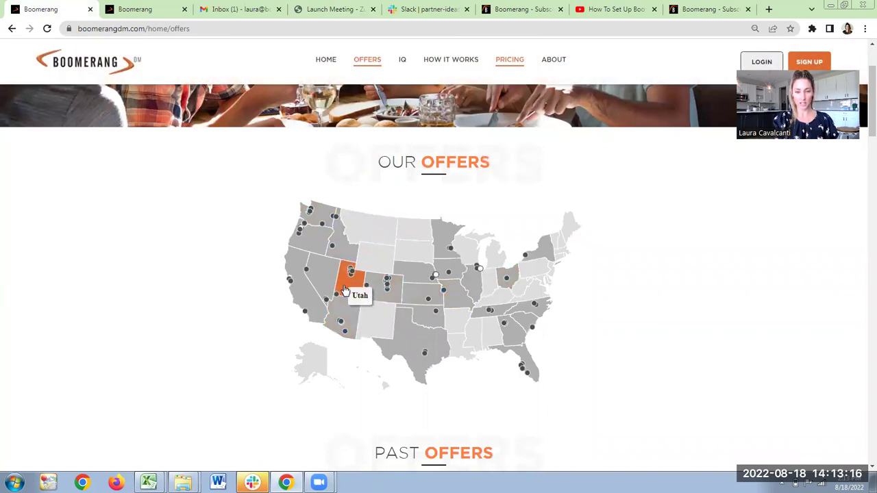
Drill into Utah on the offers map and select St George
click(345, 291)
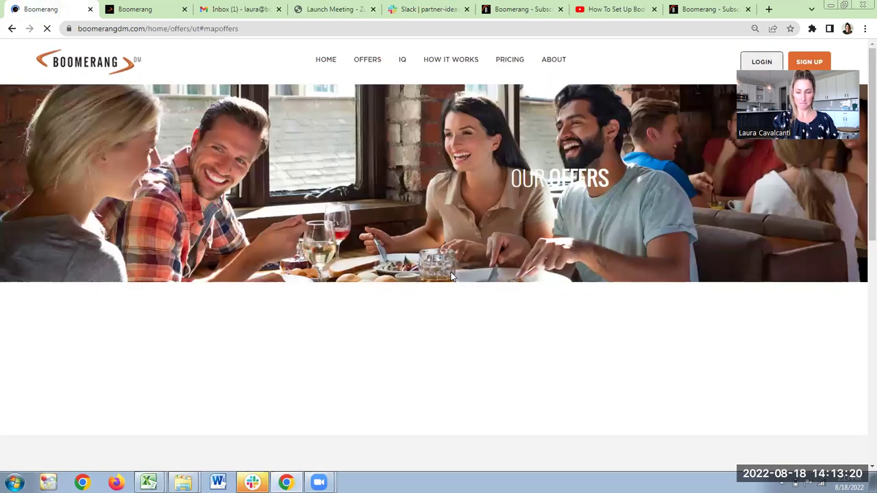
scroll(457, 258, down, 3)
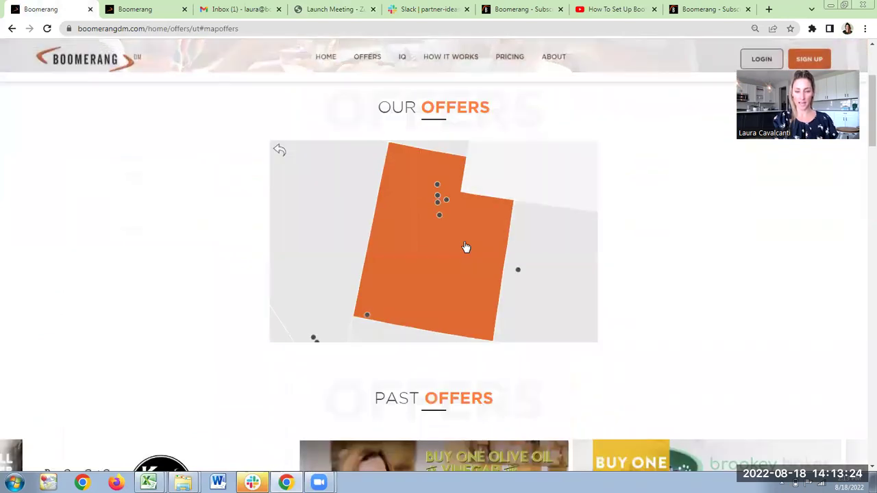
mouse_move(368, 319)
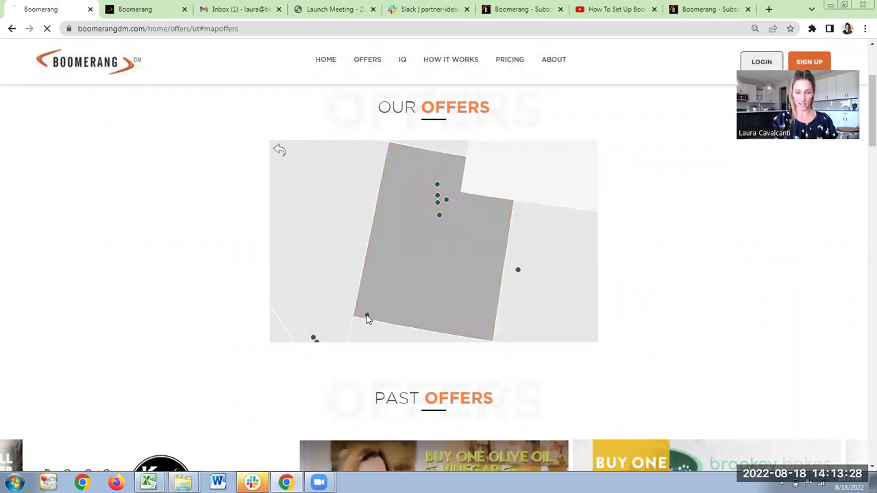
click(367, 318)
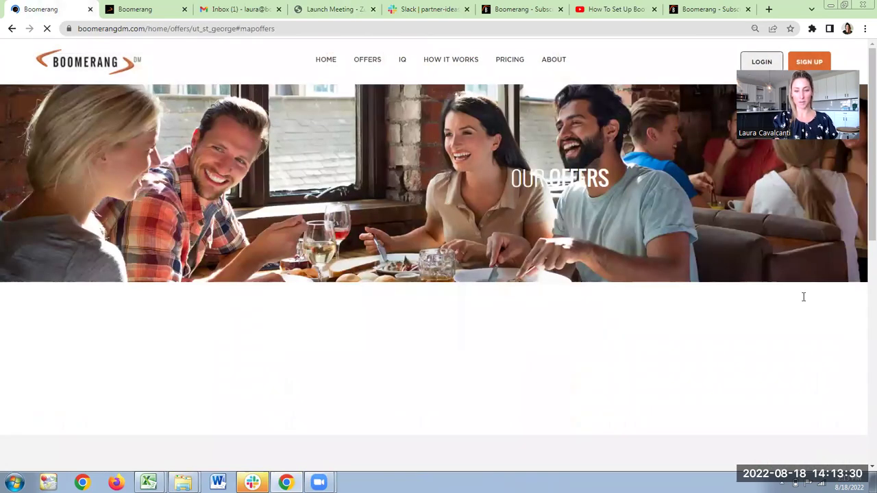
Scroll past St George's Sep–Oct 2022 offers to the $0.95 monthly and $1.05 bimonthly pricing
scroll(770, 274, down, 1)
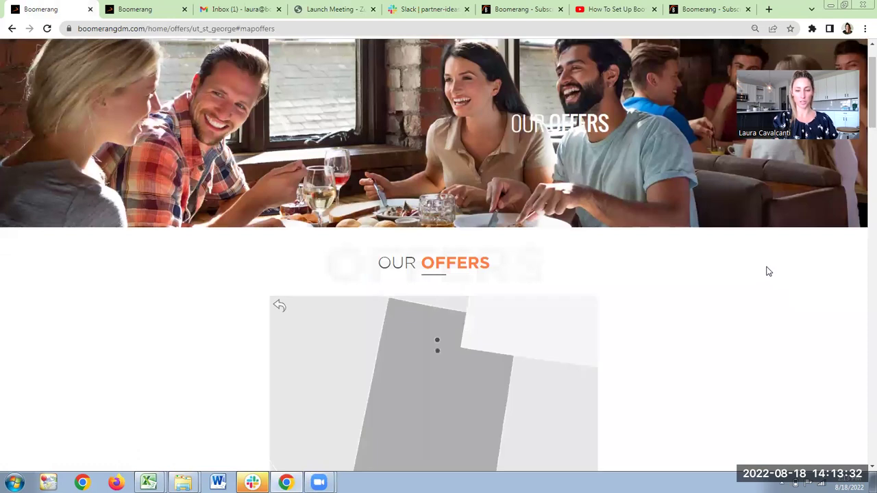
scroll(767, 272, down, 3)
scroll(765, 264, down, 2)
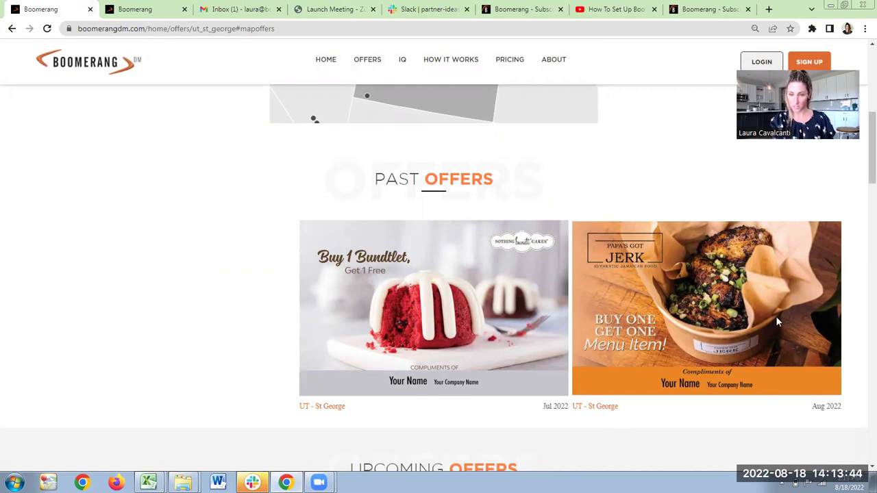
scroll(738, 301, down, 3)
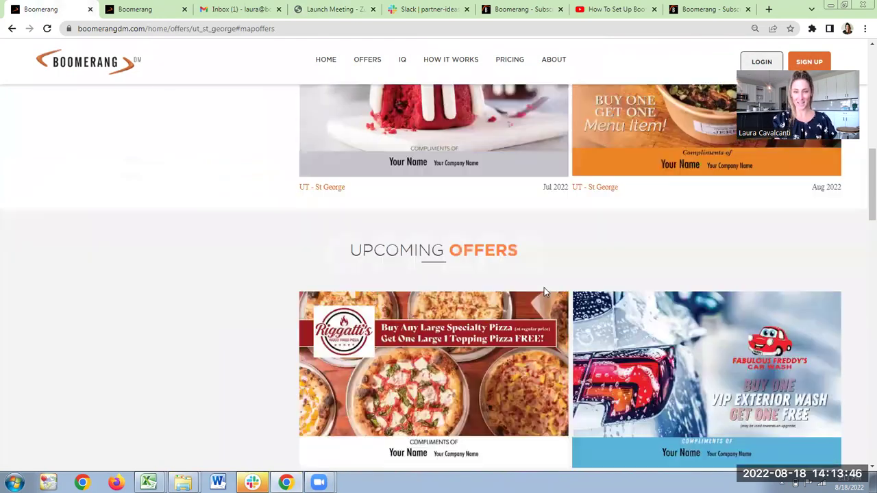
scroll(425, 258, down, 2)
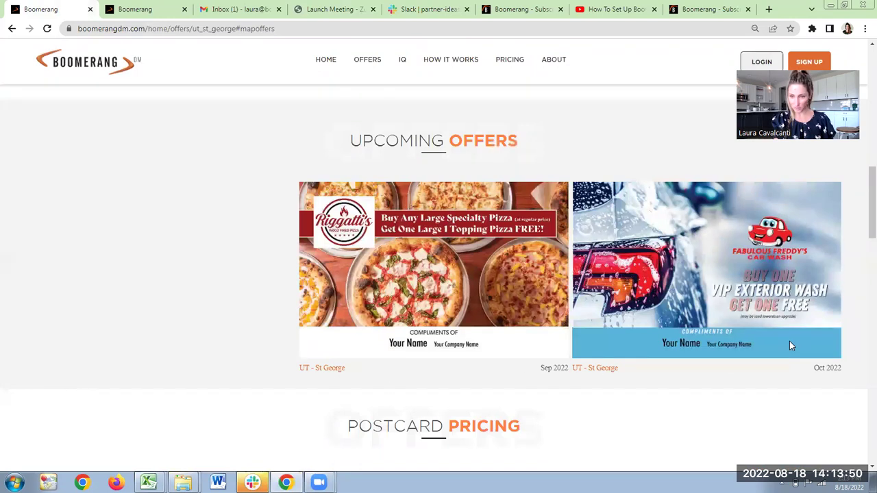
scroll(612, 297, down, 3)
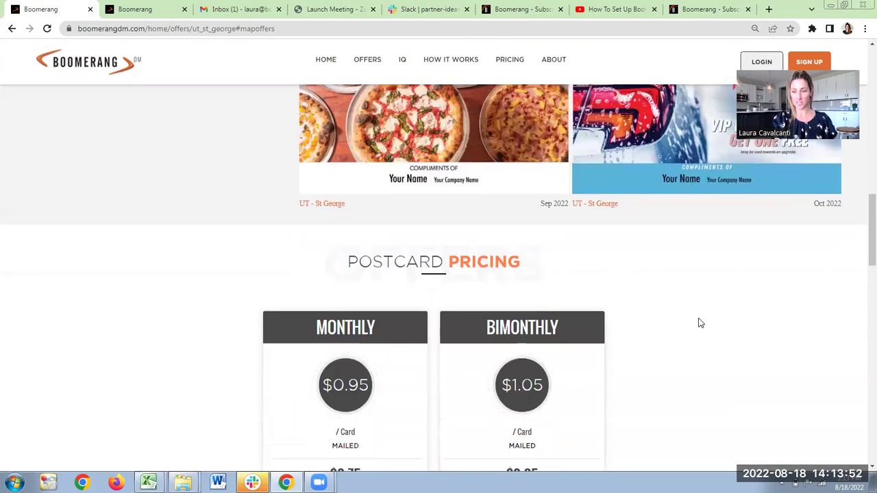
scroll(700, 323, down, 1)
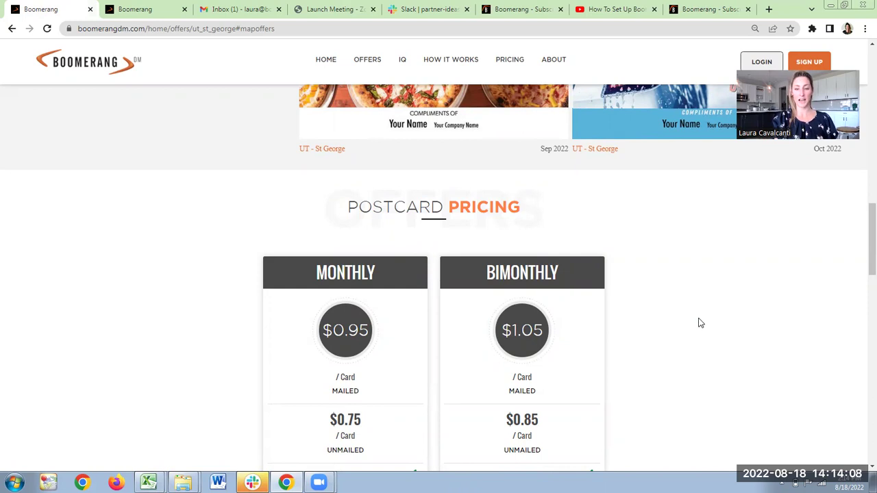
scroll(698, 322, down, 3)
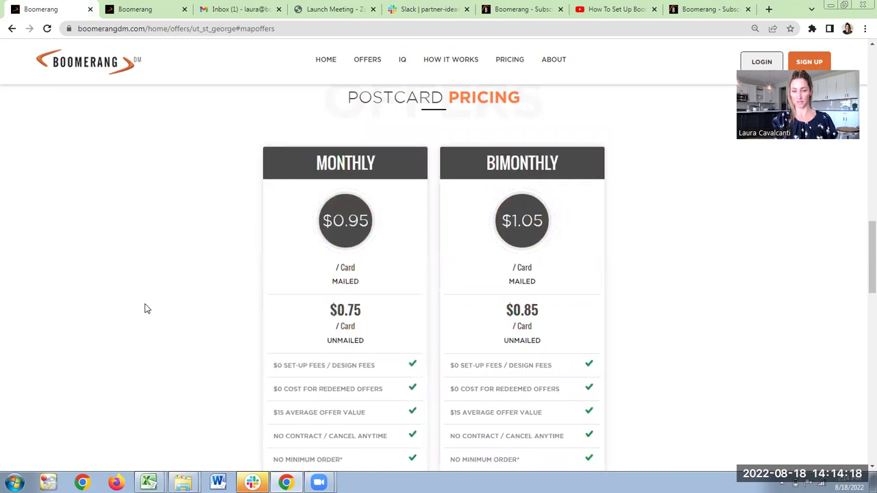
scroll(145, 309, down, 6)
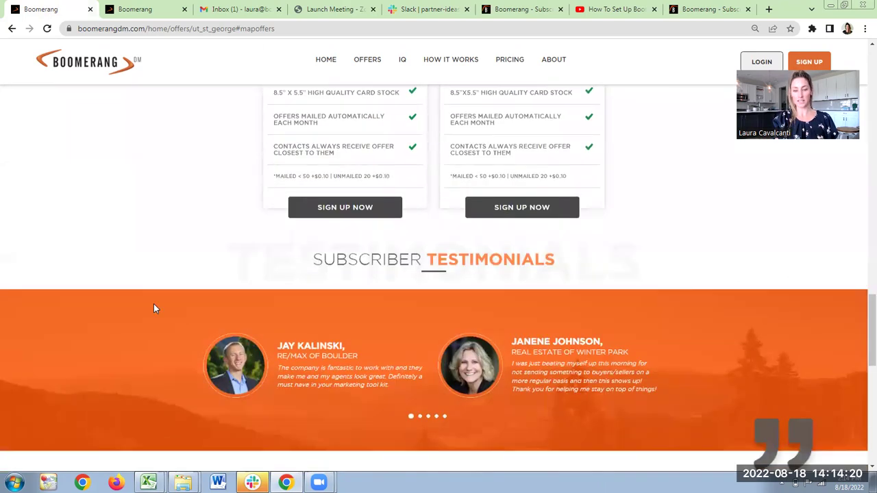
scroll(154, 306, up, 12)
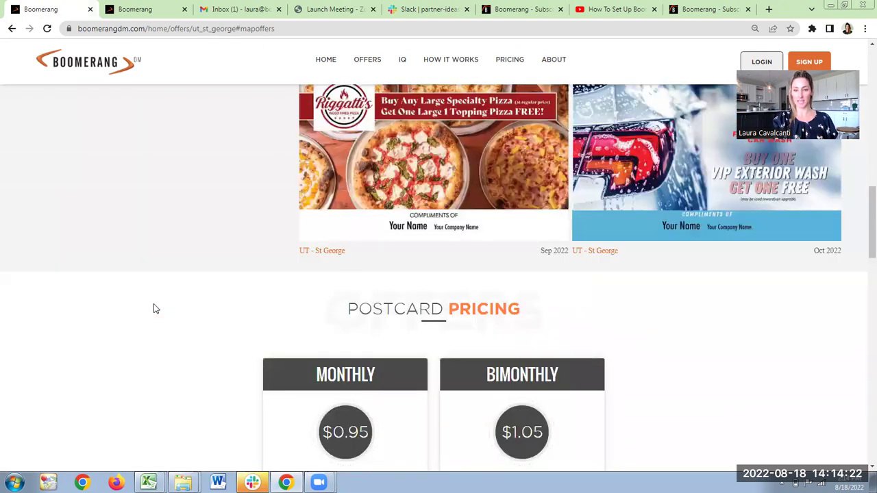
scroll(154, 309, up, 7)
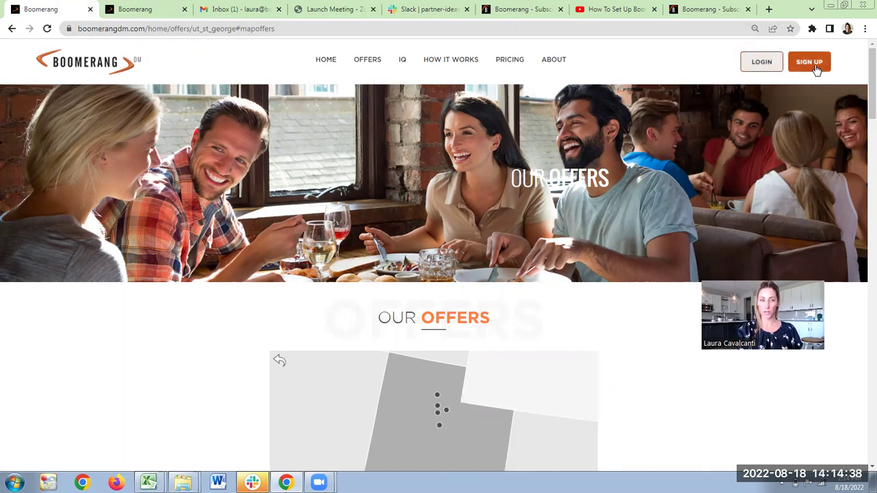
click(157, 11)
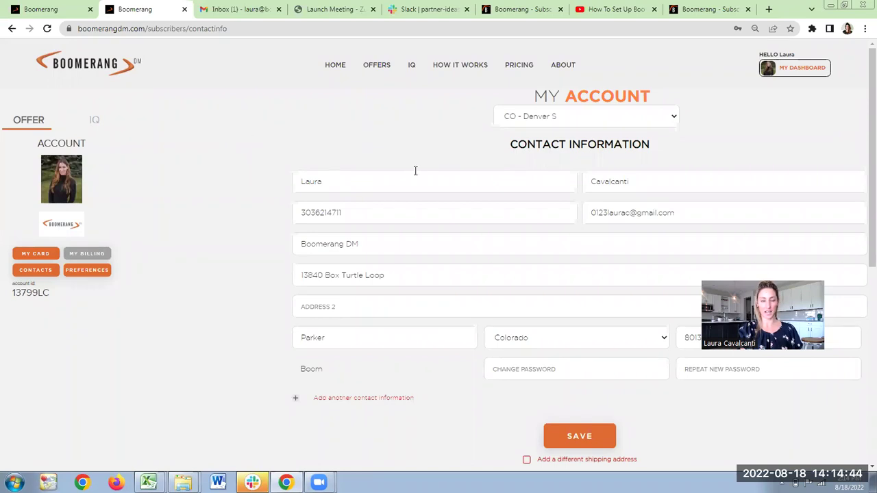
click(662, 121)
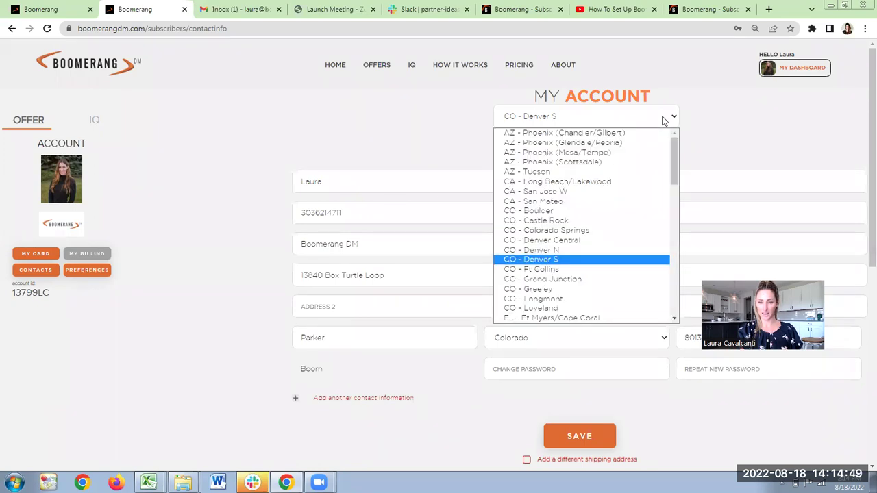
click(619, 260)
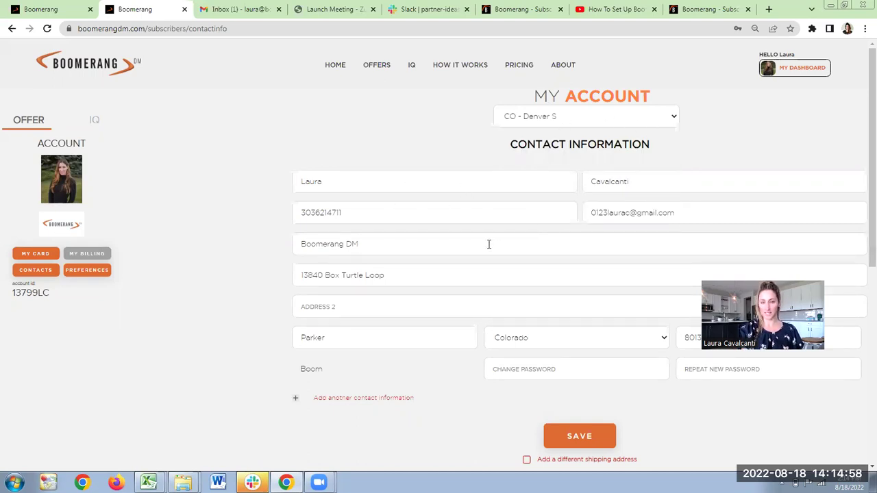
scroll(488, 244, down, 2)
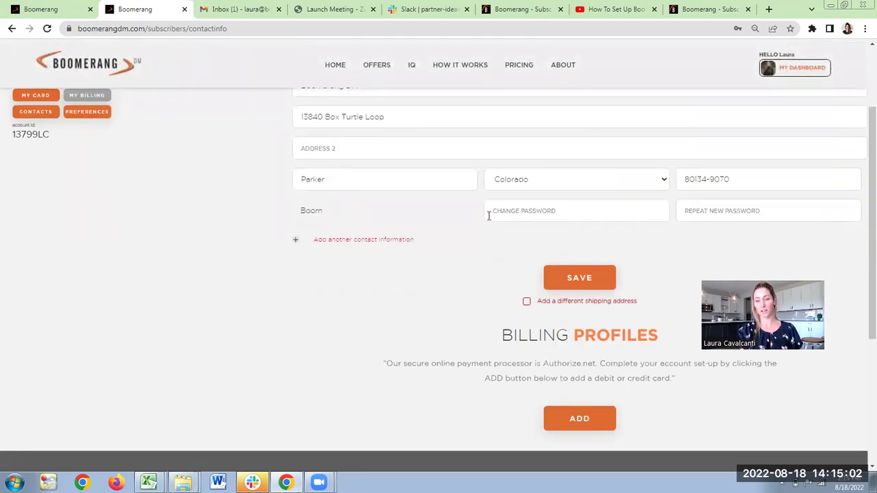
scroll(491, 215, down, 3)
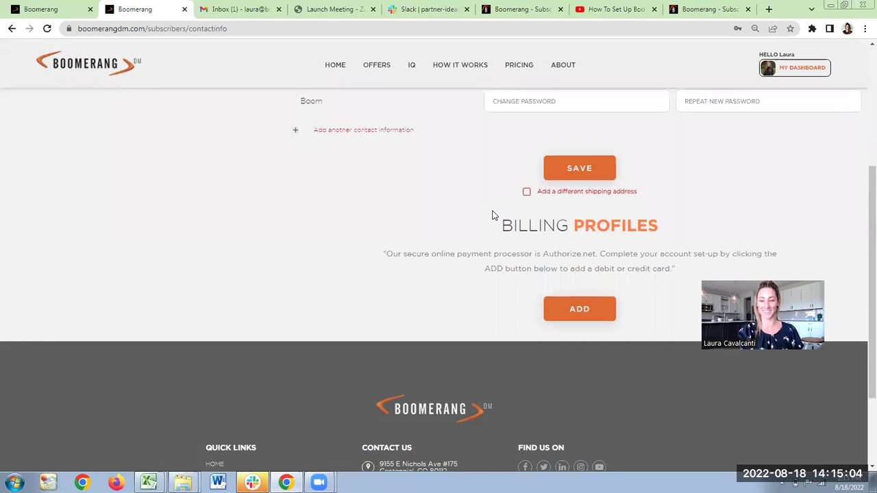
scroll(494, 214, up, 6)
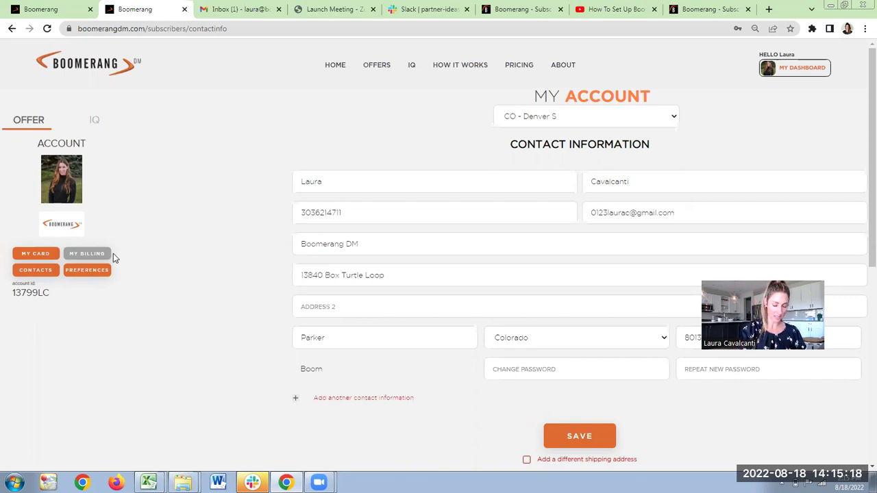
Abandon the unsaved account changes and browse the 243-contact My Contacts list
click(32, 272)
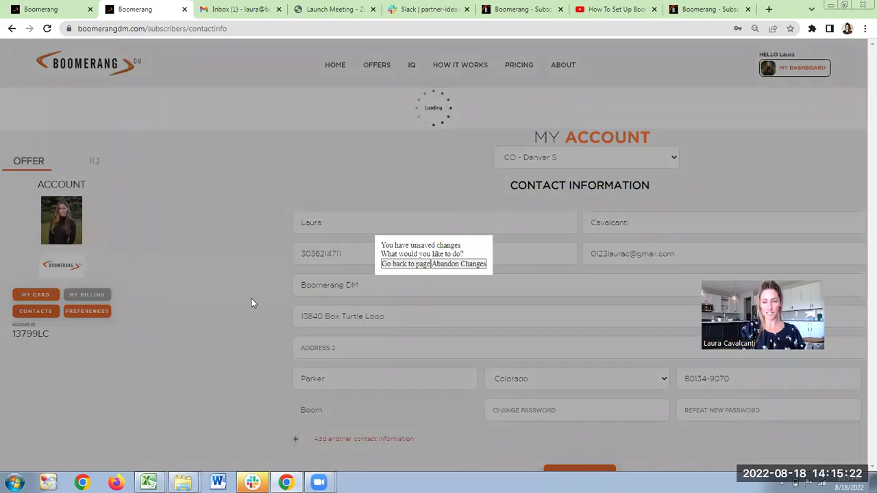
click(449, 266)
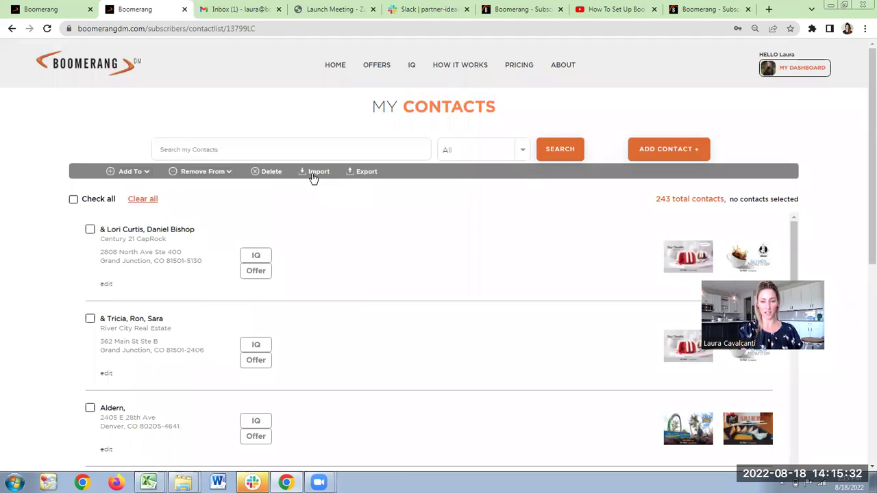
scroll(157, 147, down, 2)
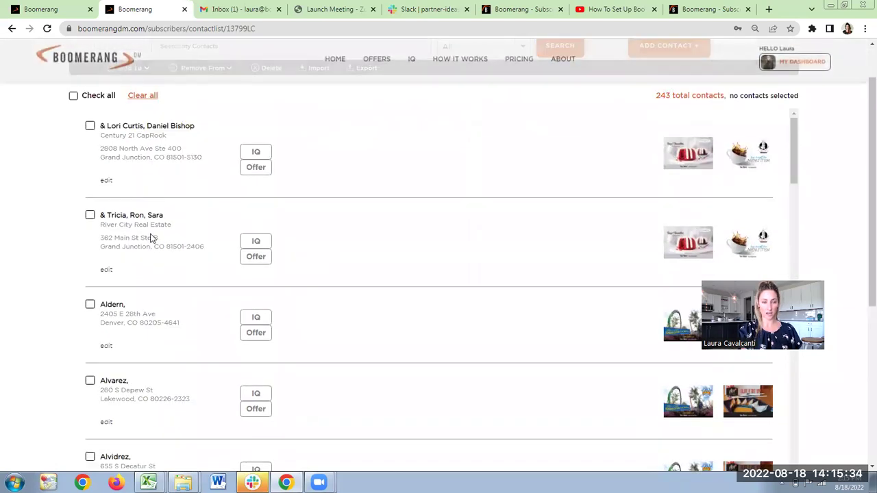
scroll(156, 269, down, 1)
scroll(159, 290, down, 7)
scroll(186, 298, up, 8)
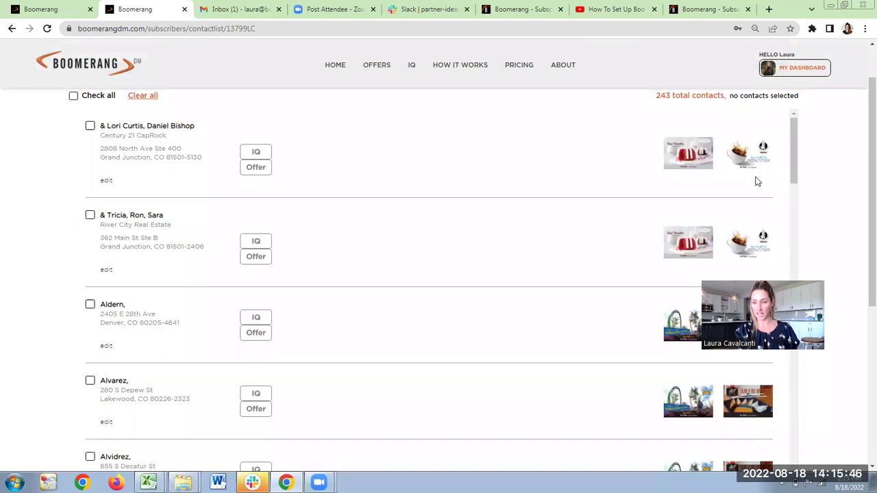
scroll(758, 181, down, 1)
scroll(761, 180, up, 1)
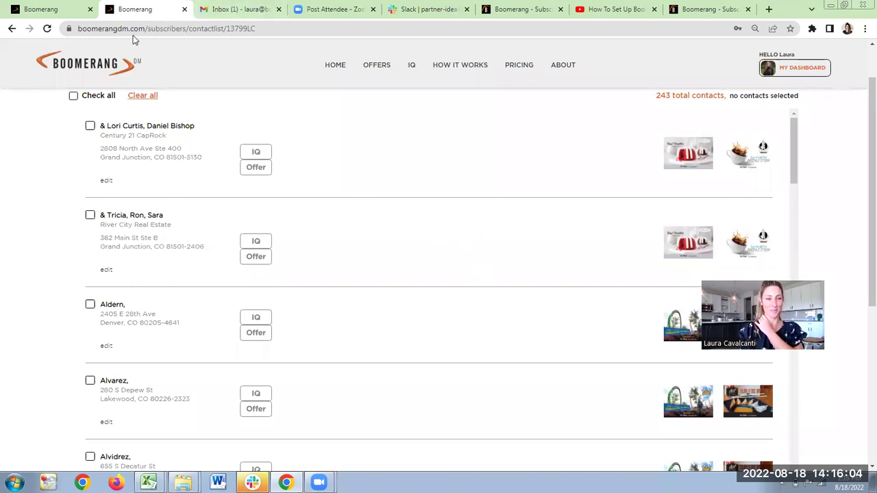
scroll(166, 219, up, 2)
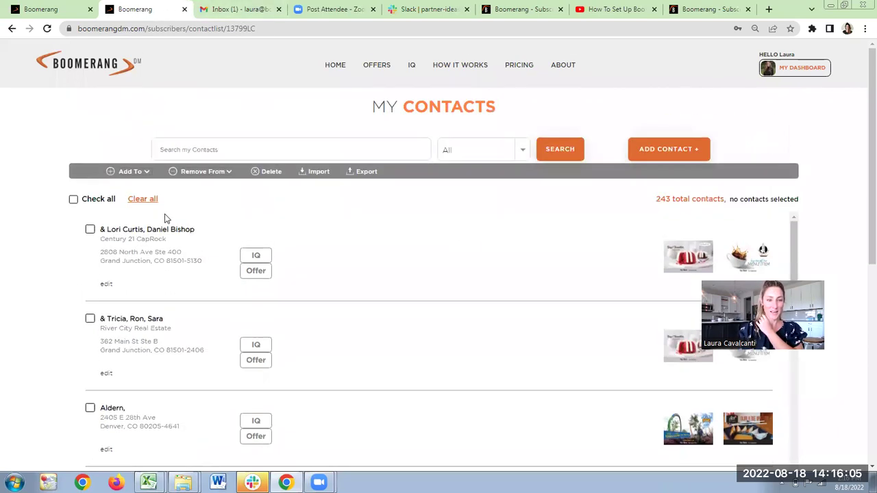
Return to the account and review Preferences: bimonthly mailing, 263 cards totalling $272.15
click(11, 30)
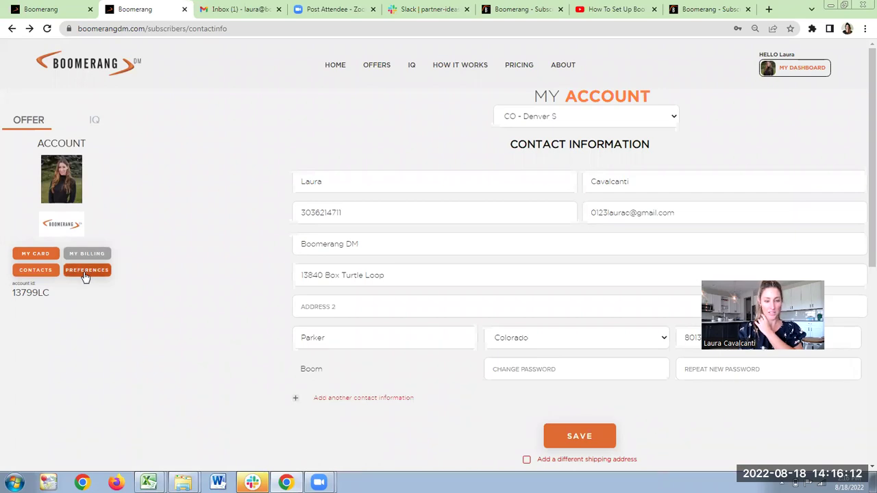
click(87, 272)
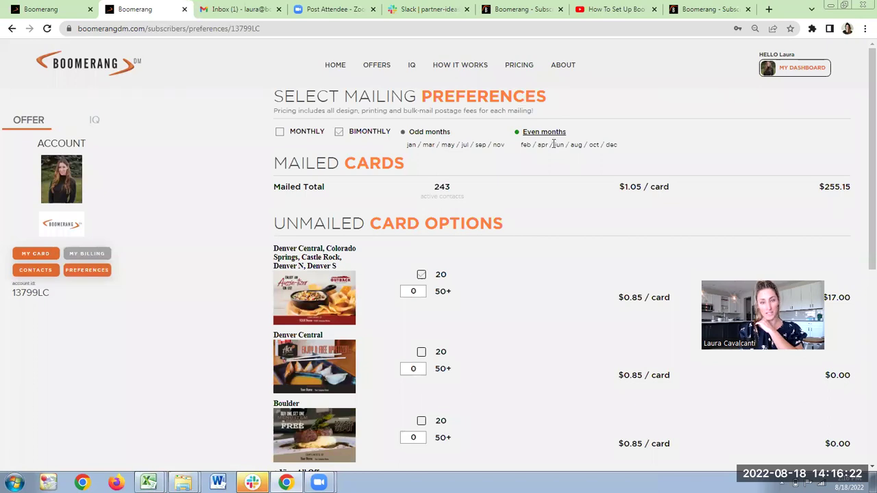
scroll(438, 243, down, 3)
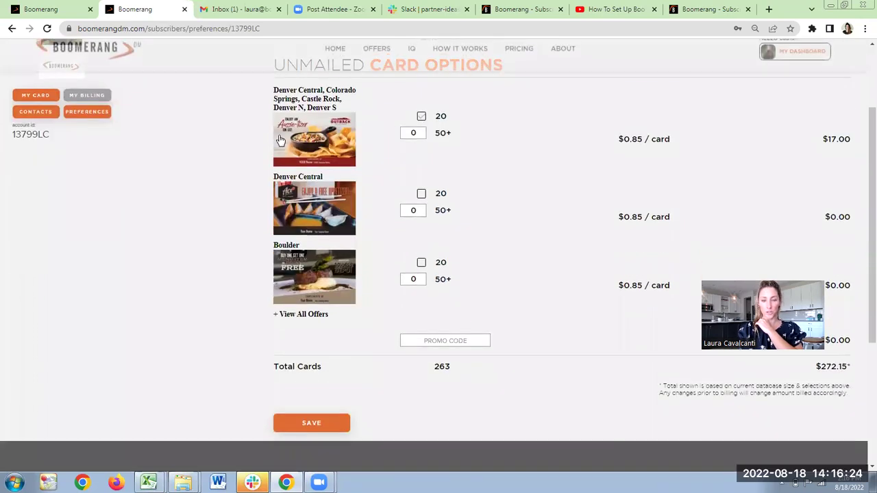
scroll(491, 242, up, 1)
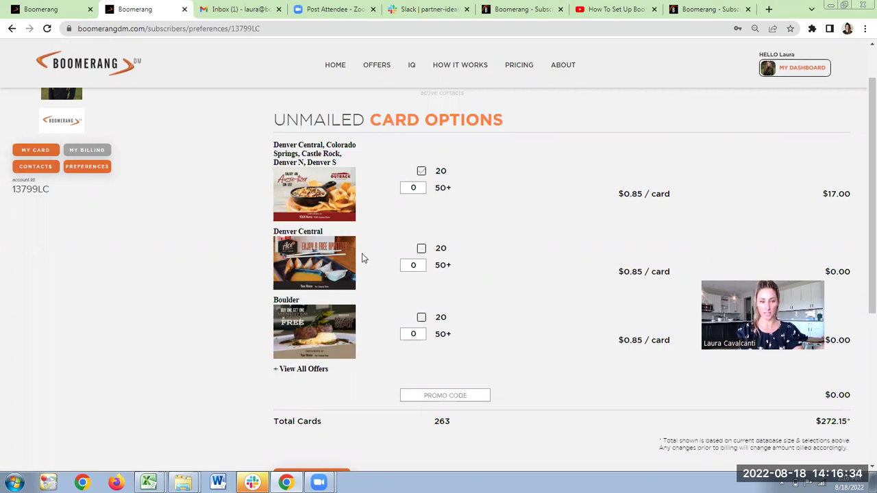
scroll(333, 297, down, 1)
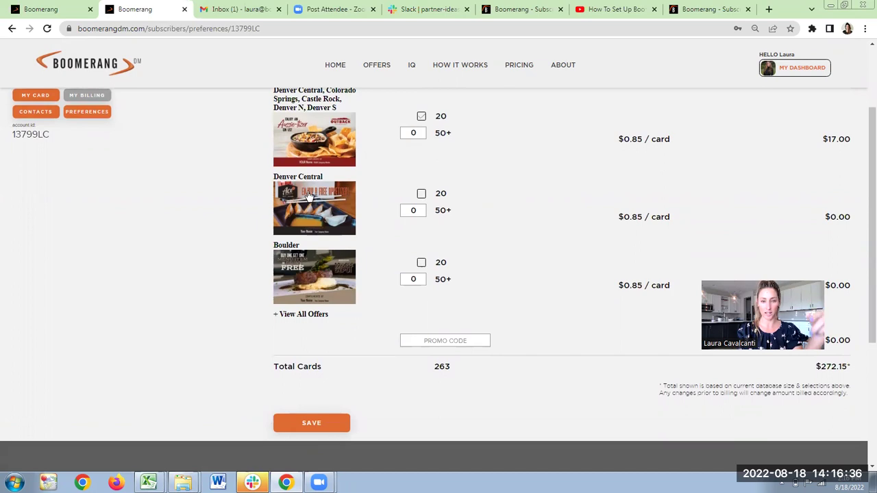
scroll(325, 242, down, 2)
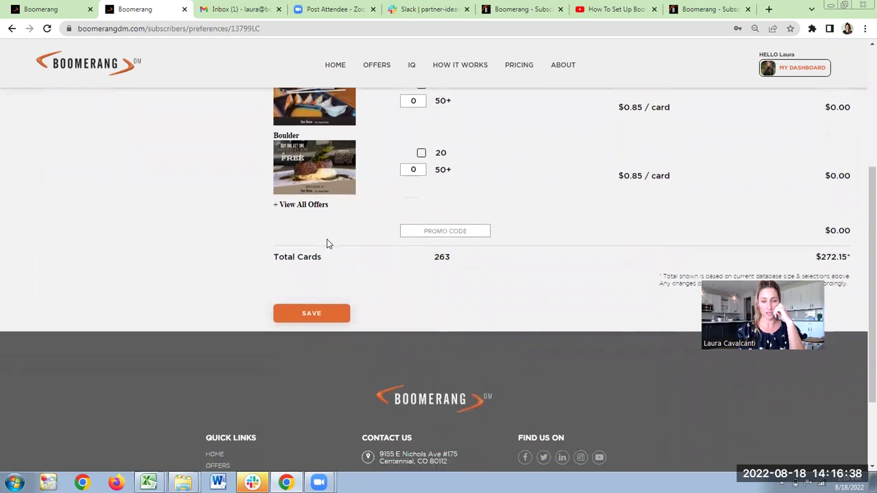
scroll(327, 244, up, 5)
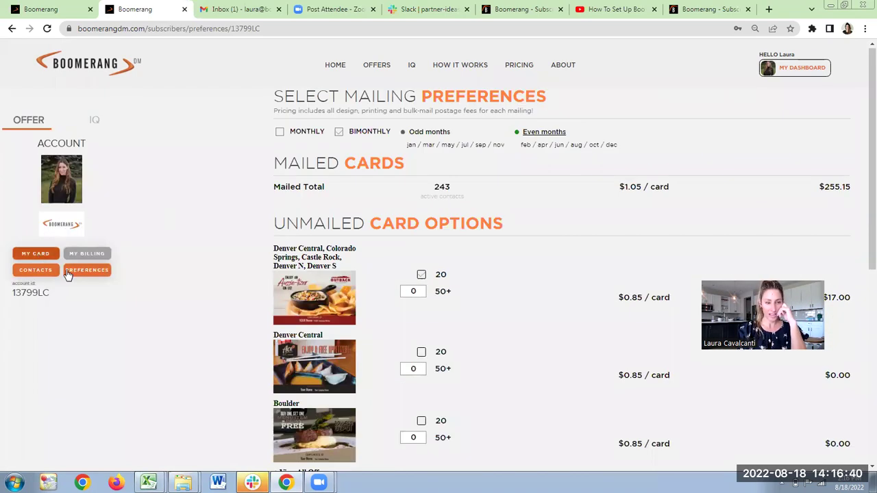
Review the My Card front/back fields and photo/logo uploads, then save and view the proof
click(34, 255)
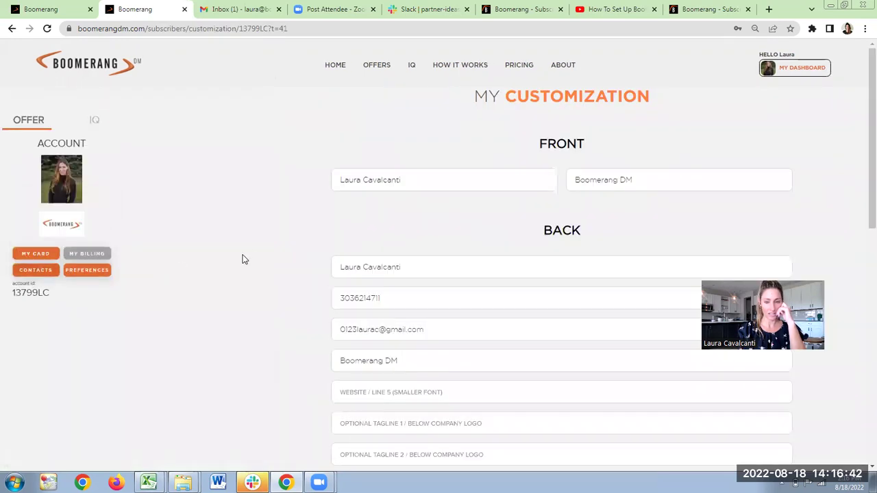
scroll(254, 244, down, 5)
scroll(403, 246, up, 5)
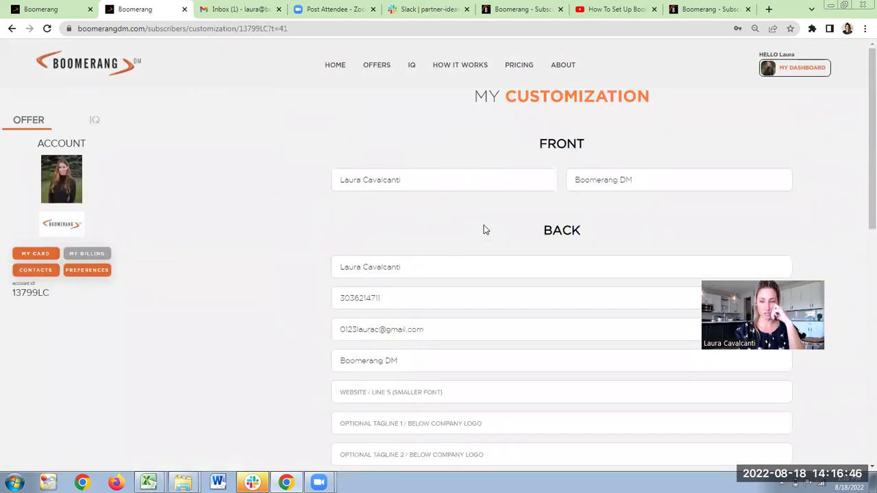
scroll(483, 230, down, 4)
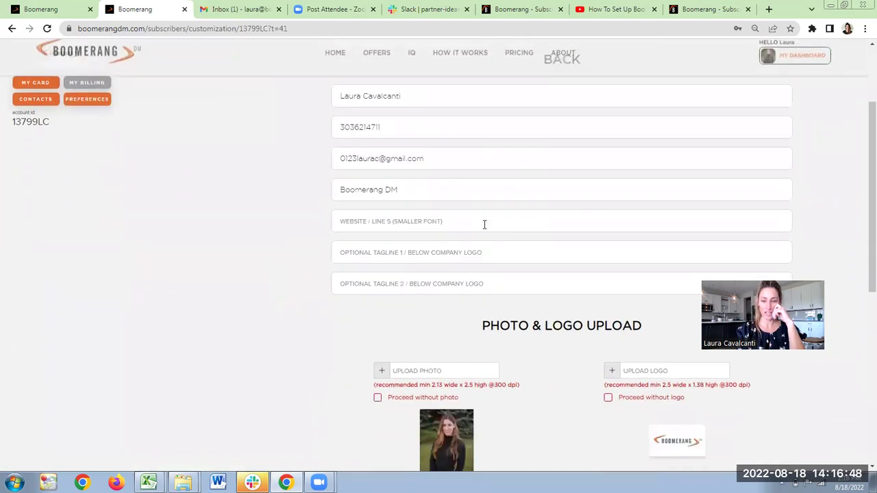
scroll(485, 227, down, 3)
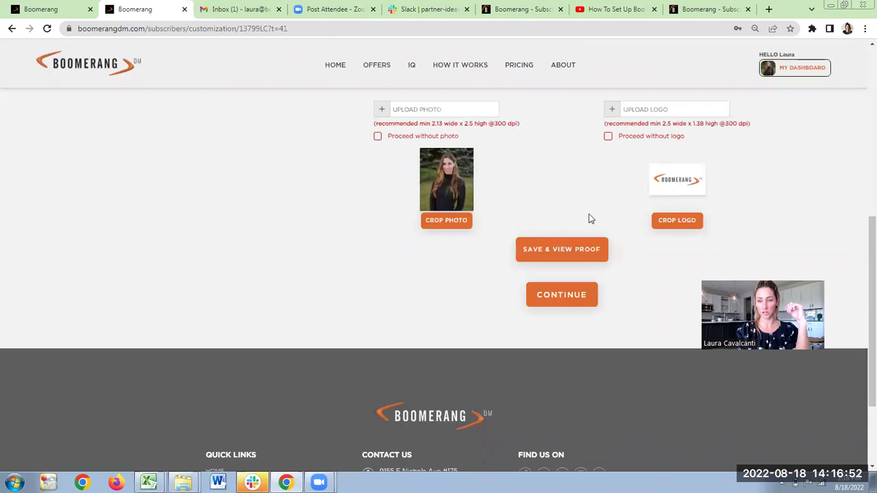
click(561, 250)
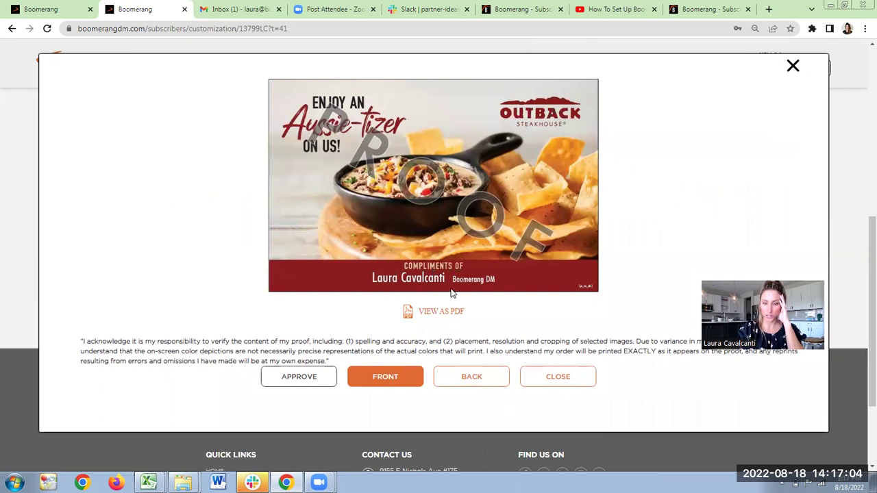
Check the postcard proof's back side, accept the content acknowledgement, and approve the proof
click(462, 375)
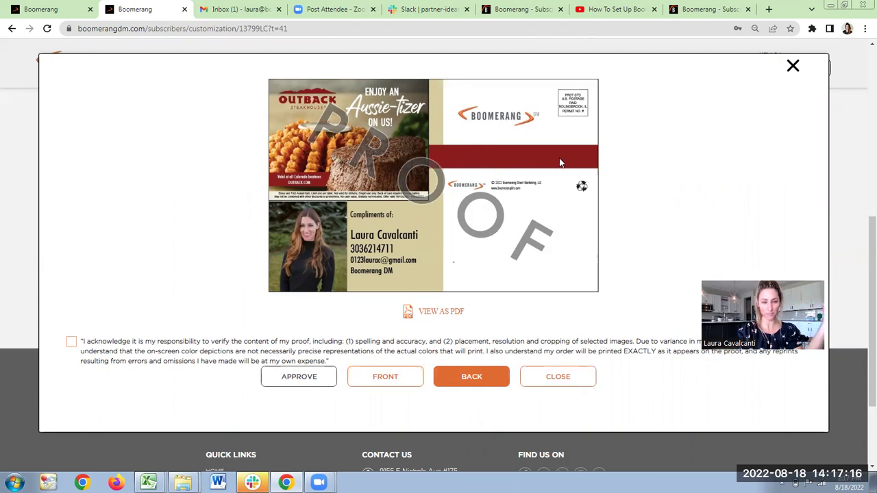
click(72, 354)
click(292, 377)
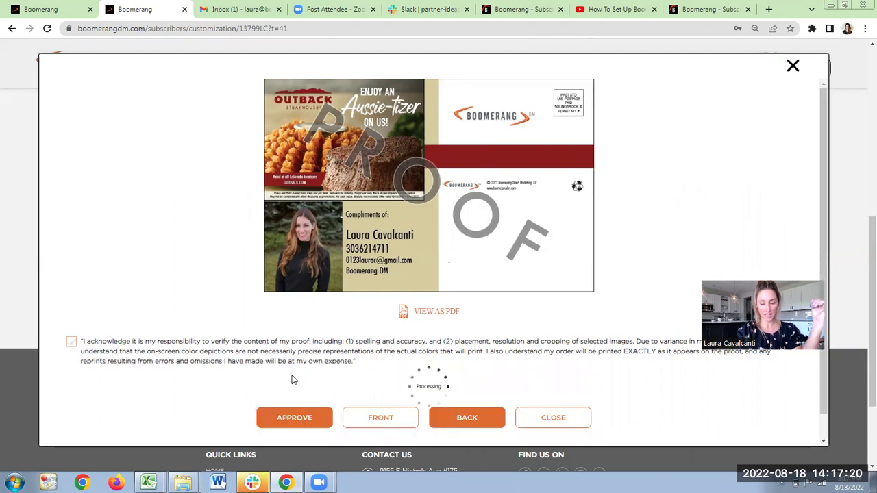